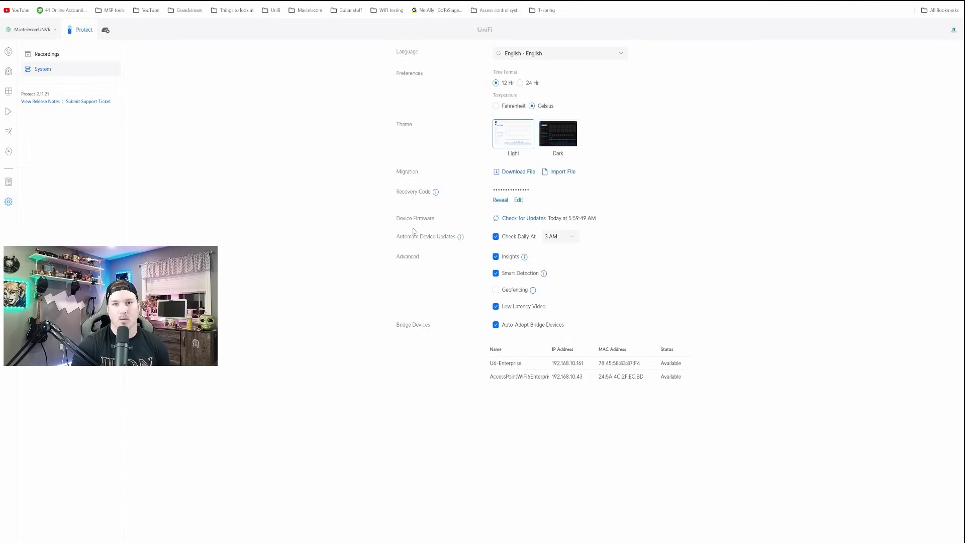
Step: Switch the interface to the dark theme and browse the display language list
click(562, 133)
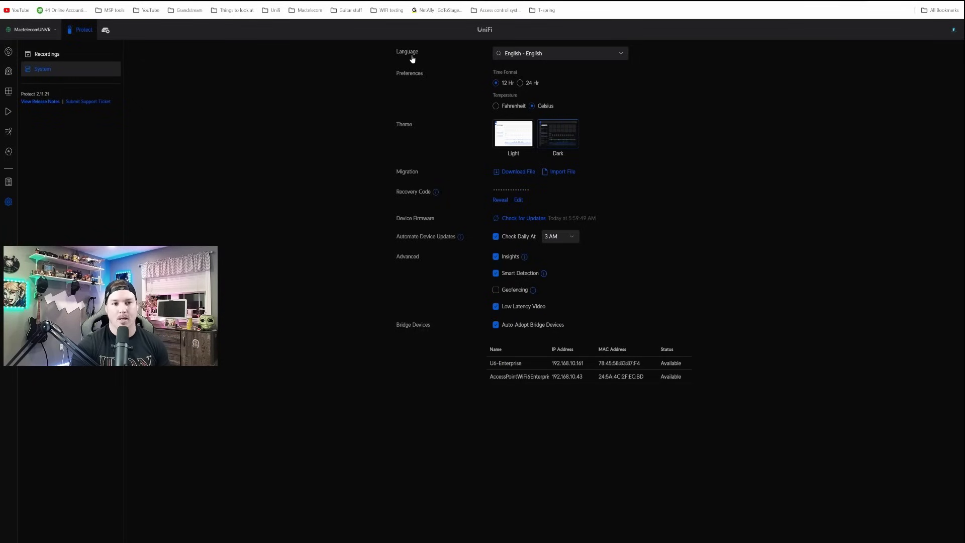
click(517, 54)
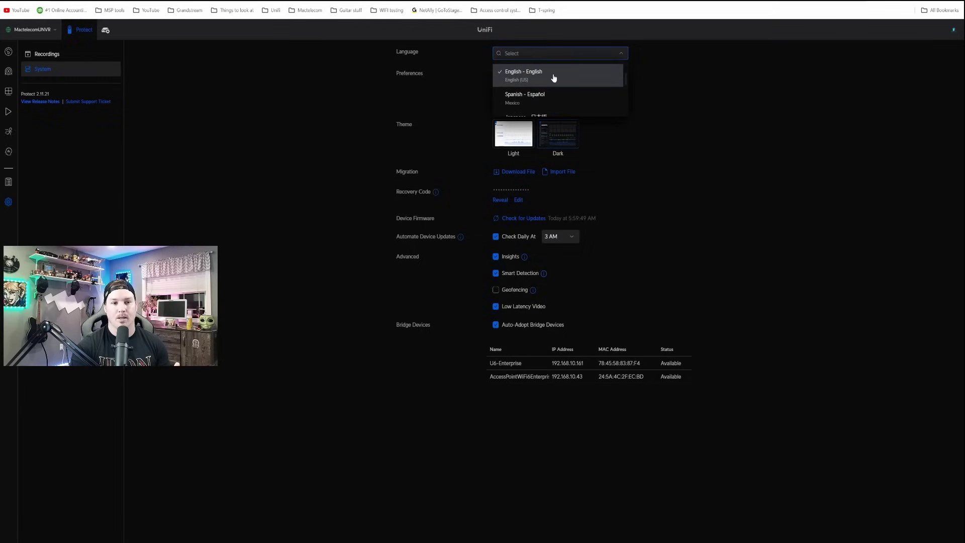
scroll(554, 81, down, 5)
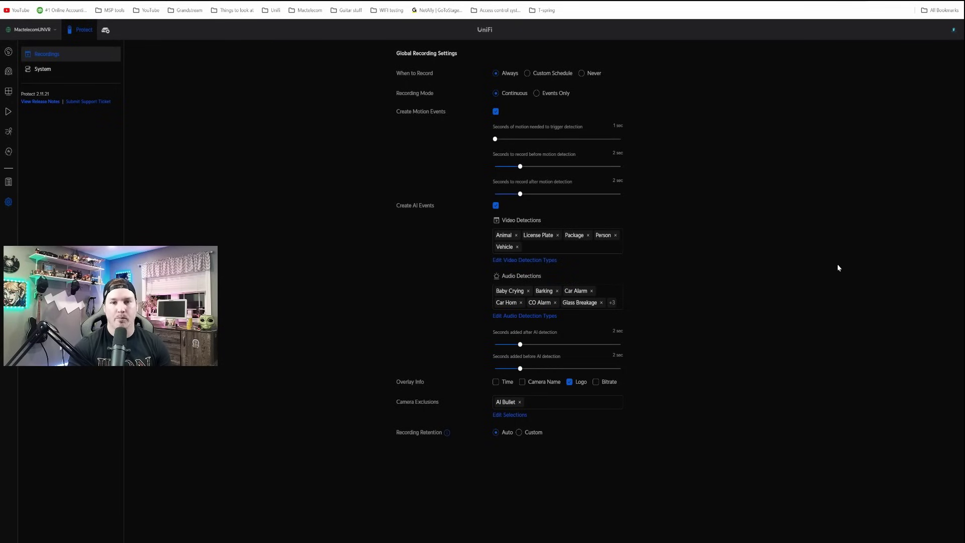
click(7, 135)
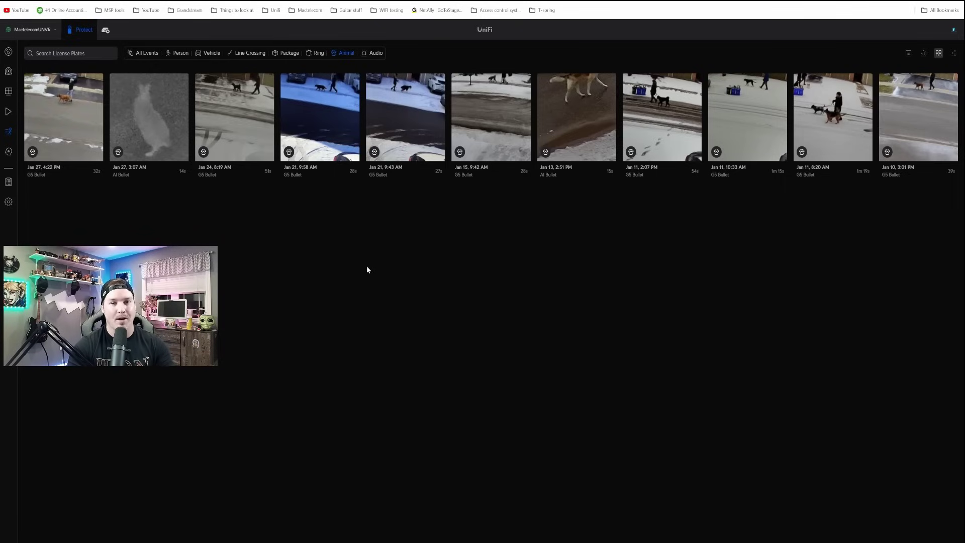
click(164, 105)
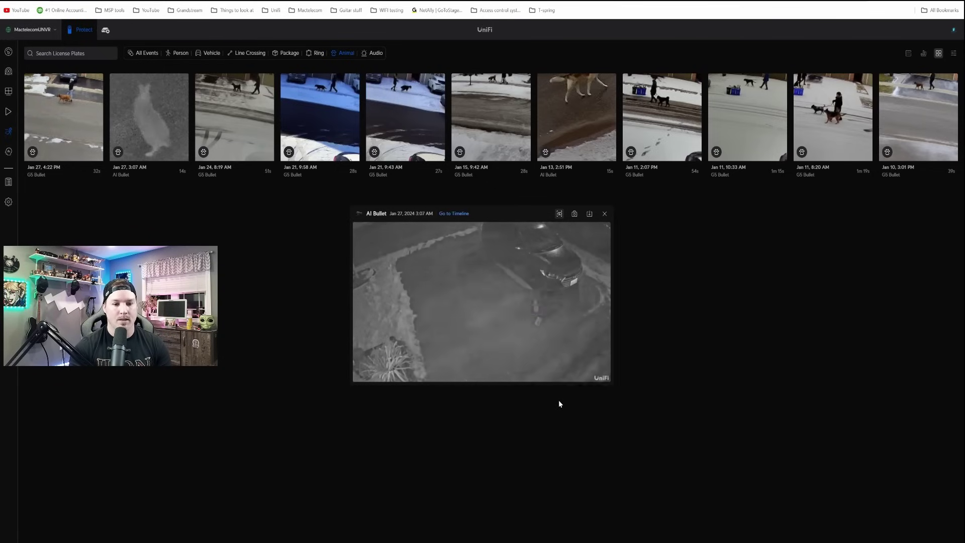
click(605, 213)
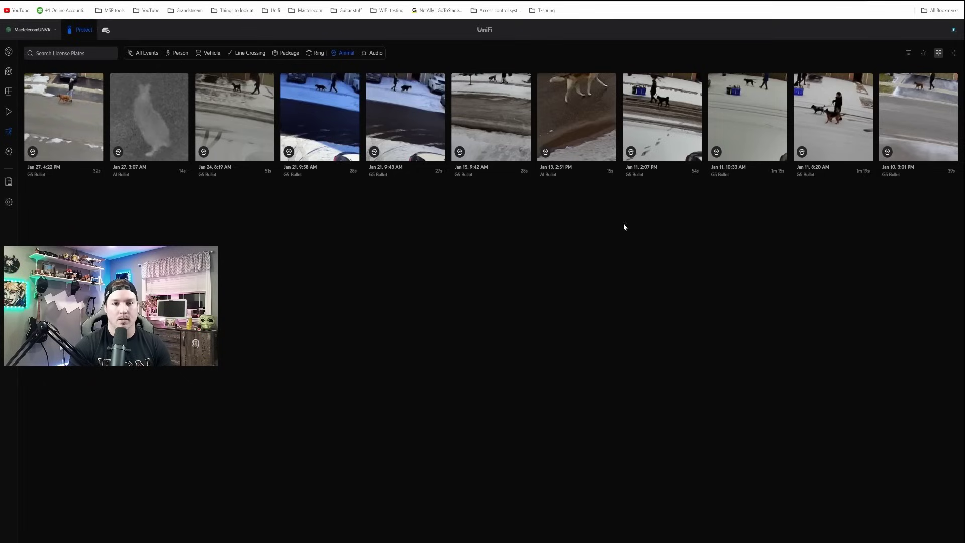
click(691, 155)
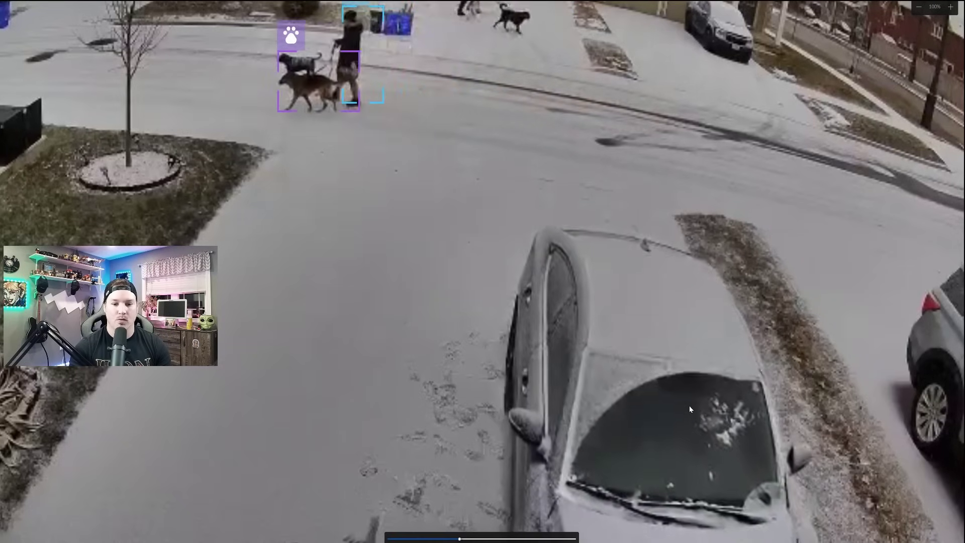
key(Escape)
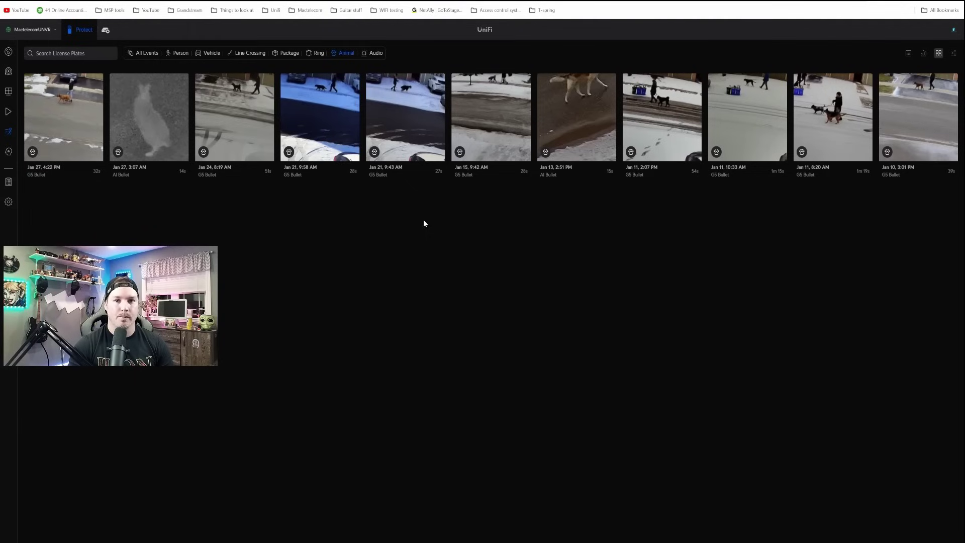
Step: Filter events to audio detections, enlarge the page, and play the Jan 26, 8:37 PM clip with sound
click(375, 54)
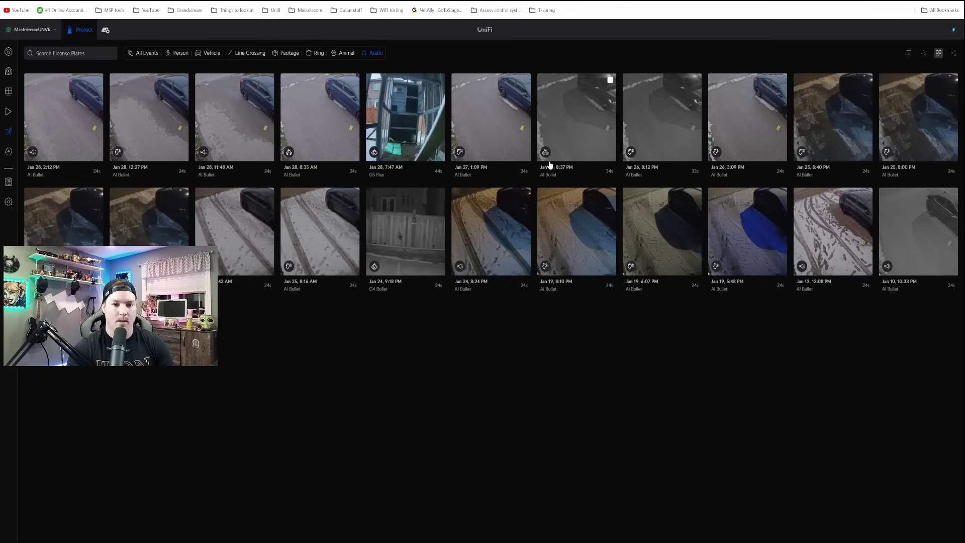
key(ctrl+plus)
key(ctrl+plus)
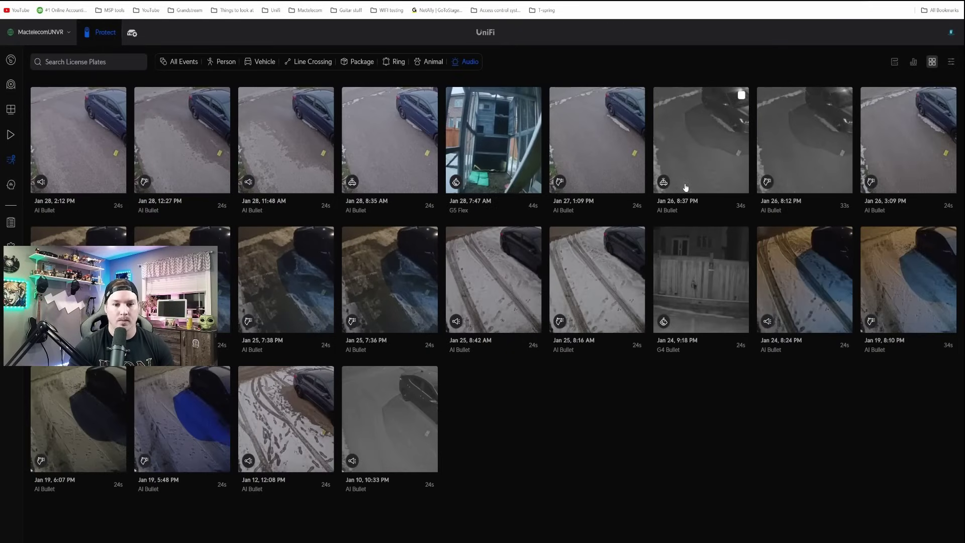
click(685, 187)
click(537, 390)
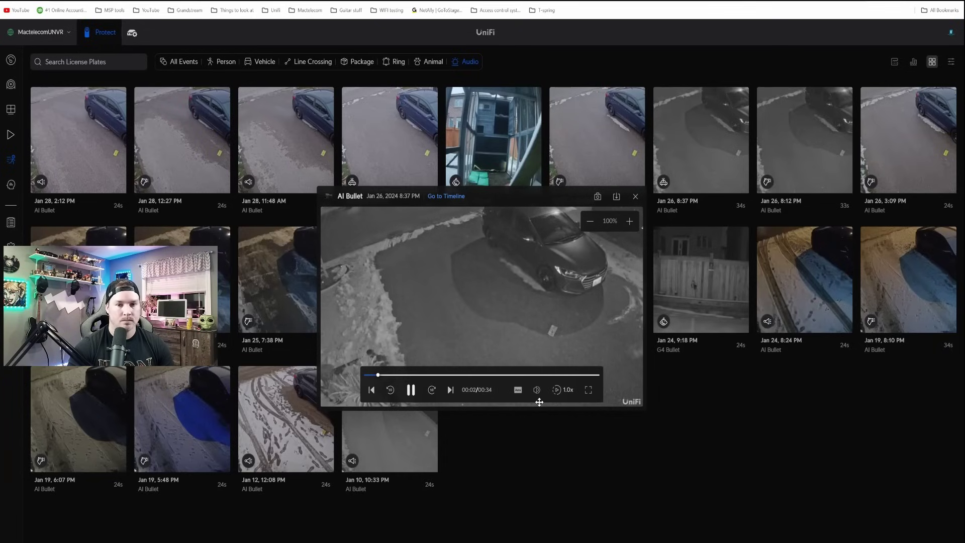
click(411, 390)
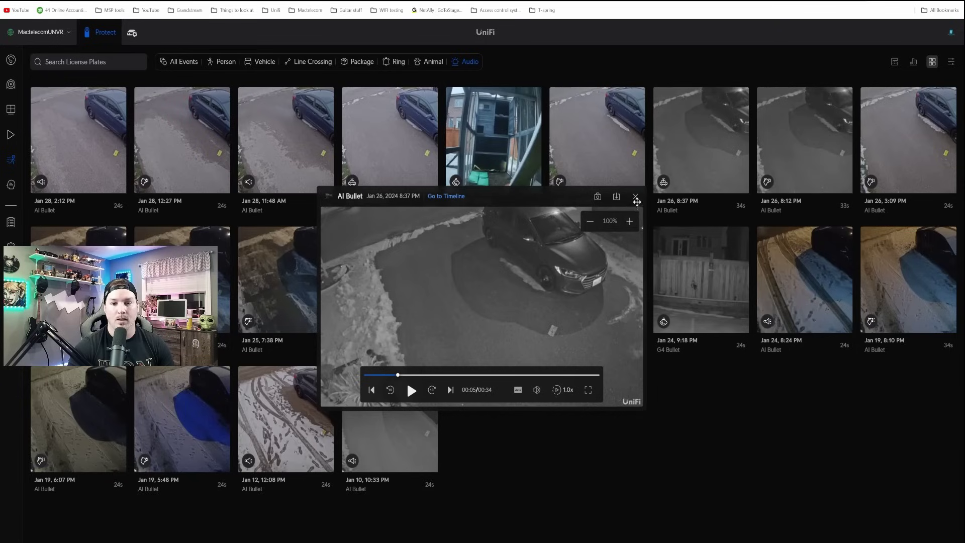
click(635, 196)
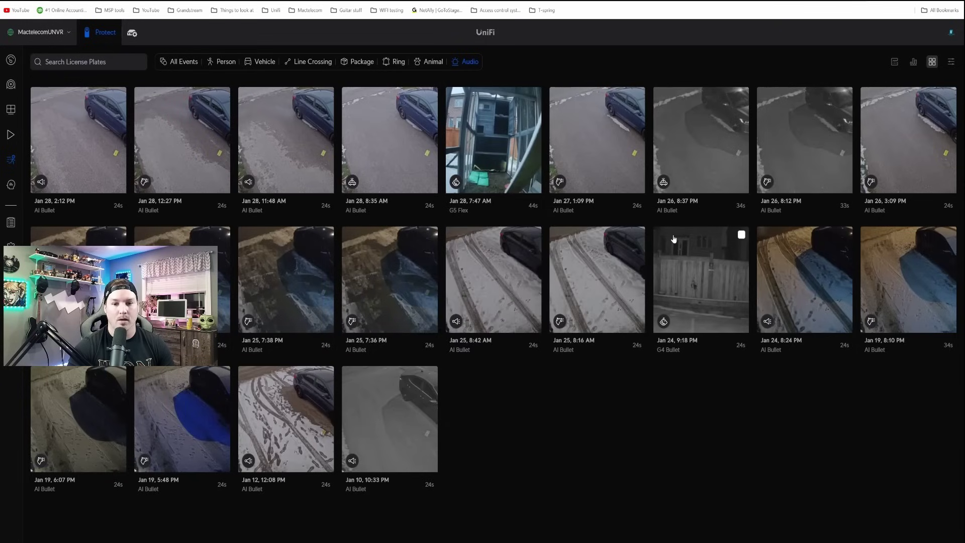
Step: Preview the Jan 26, 8:12 PM audio clip, then enlarge the page further
click(794, 186)
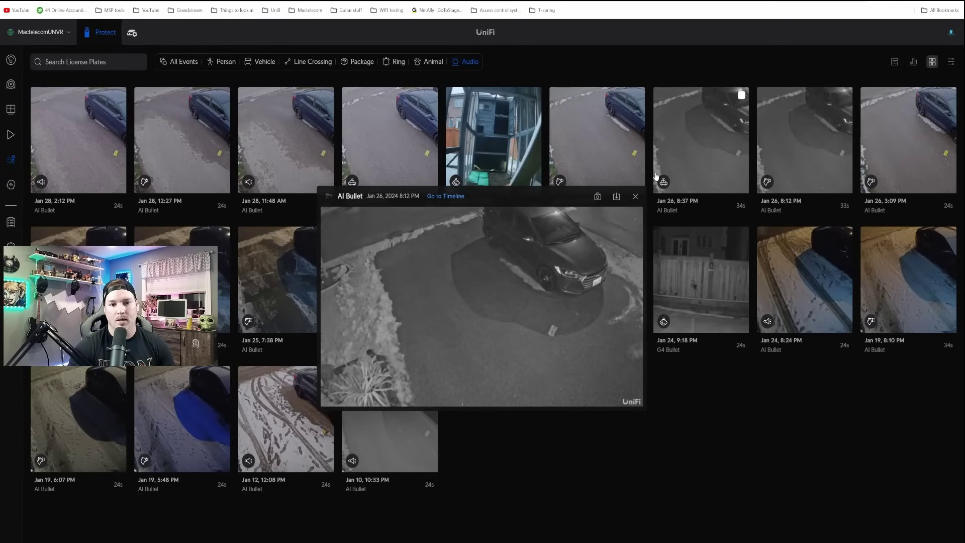
click(636, 196)
key(ctrl+plus)
key(ctrl+plus)
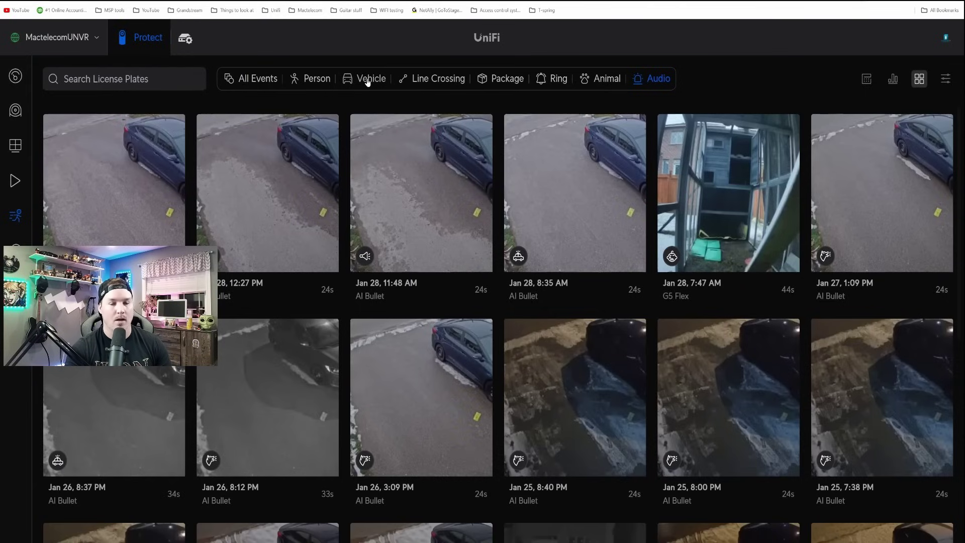
Step: Filter events to vehicle detections showing only blue vehicles
click(343, 77)
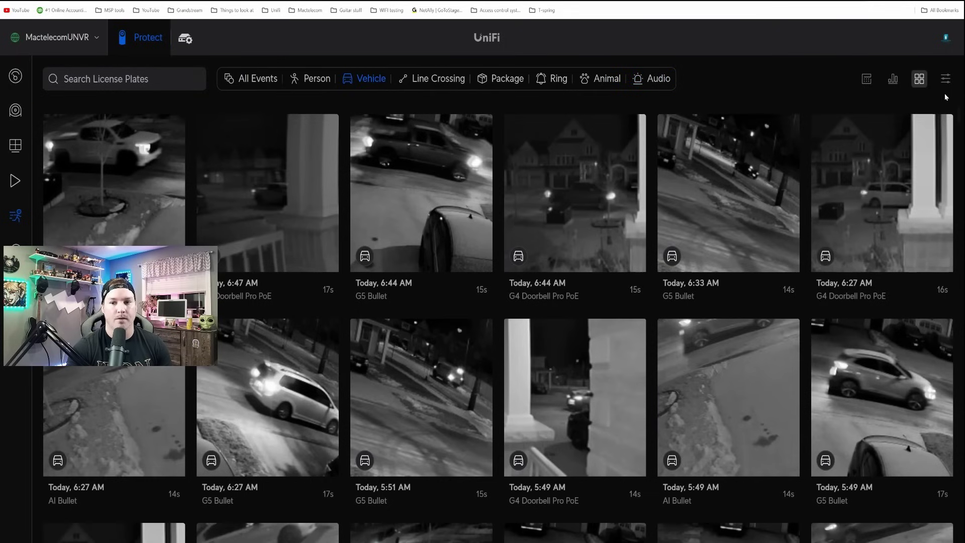
click(945, 78)
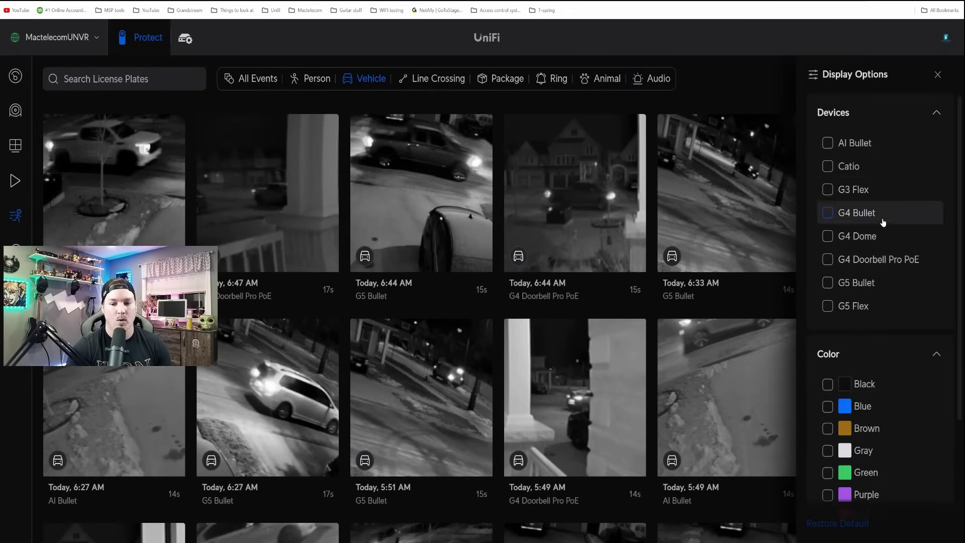
click(828, 407)
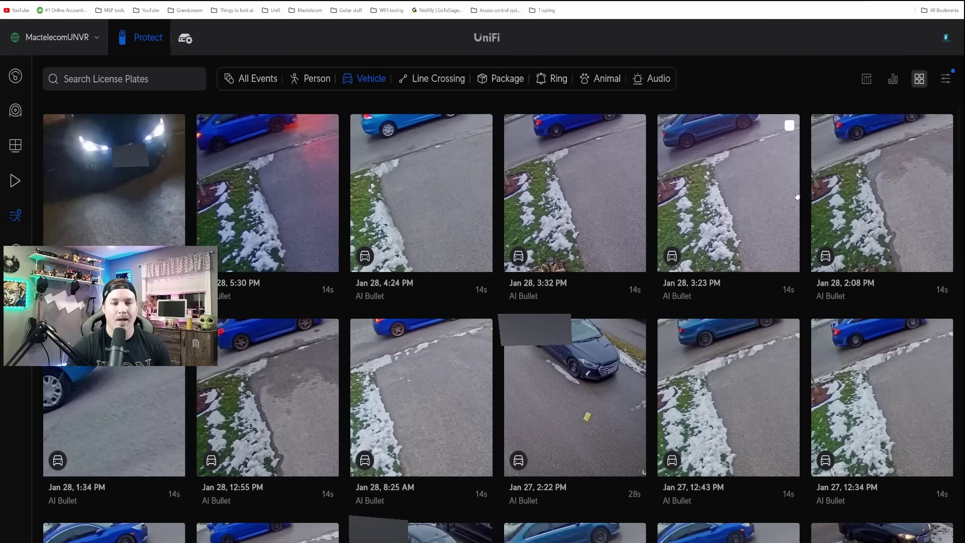
click(944, 81)
scroll(882, 360, down, 3)
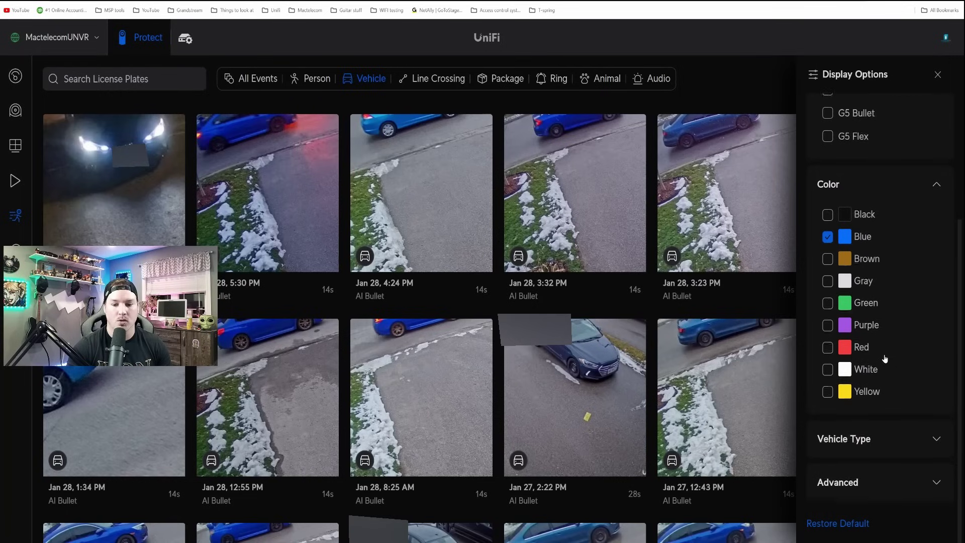
Step: Remove the blue colour filter and limit vehicle type to Truck
click(879, 438)
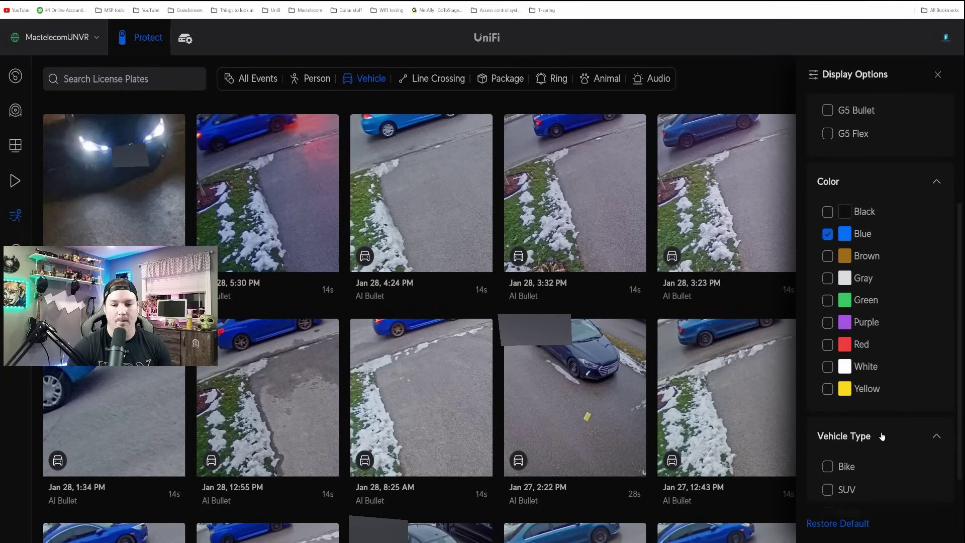
scroll(877, 432, down, 2)
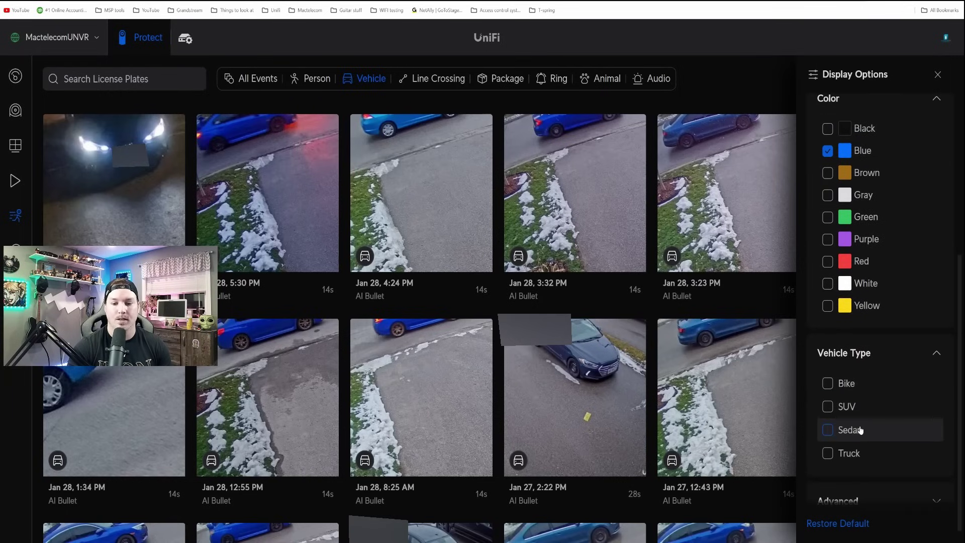
click(828, 152)
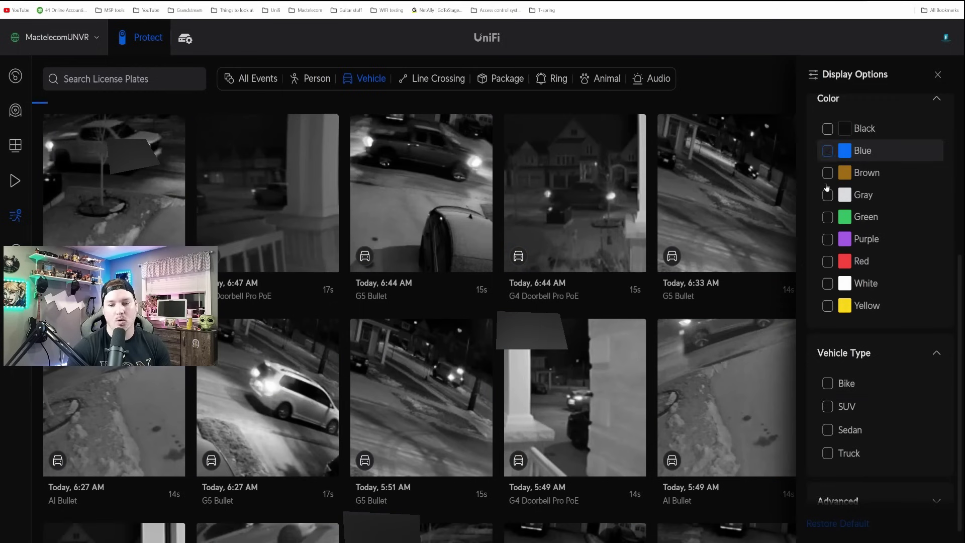
click(828, 454)
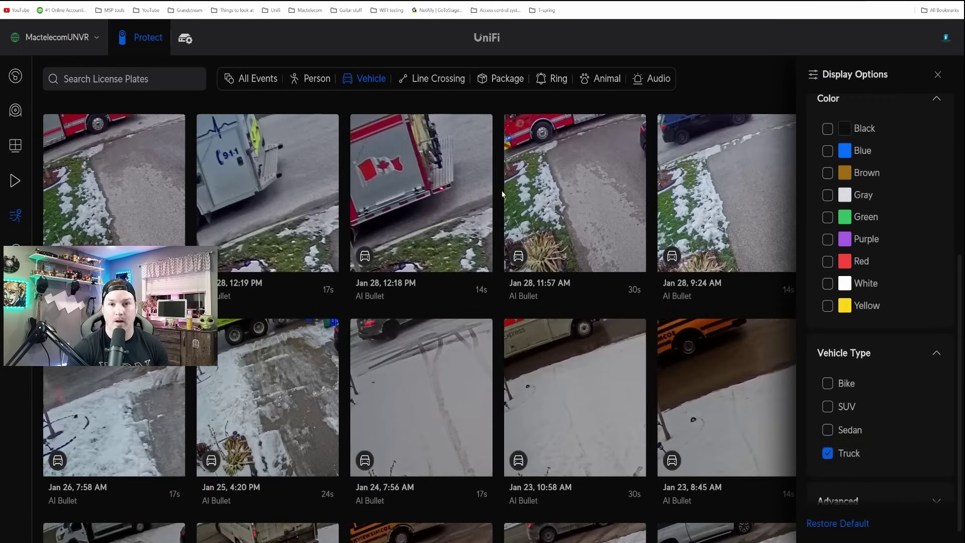
scroll(517, 256, down, 3)
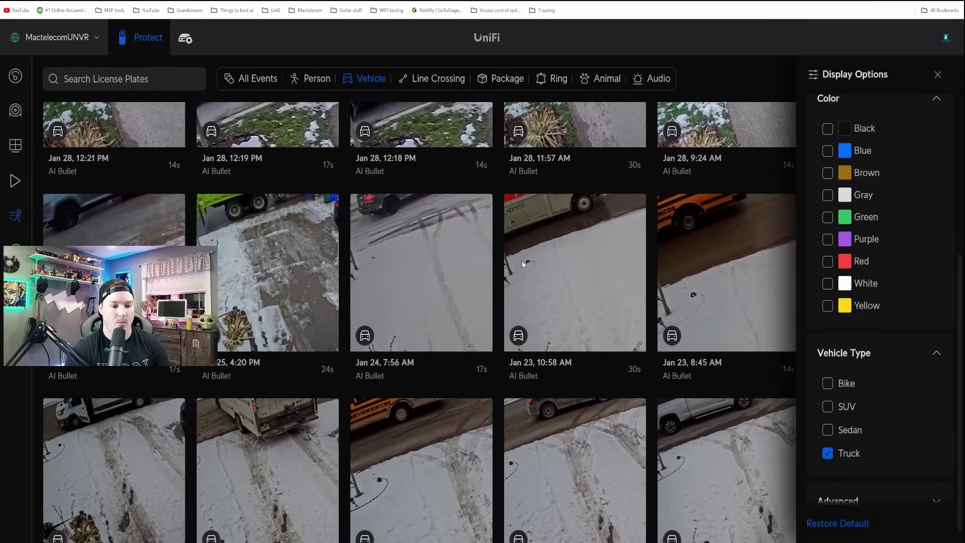
scroll(480, 410, down, 2)
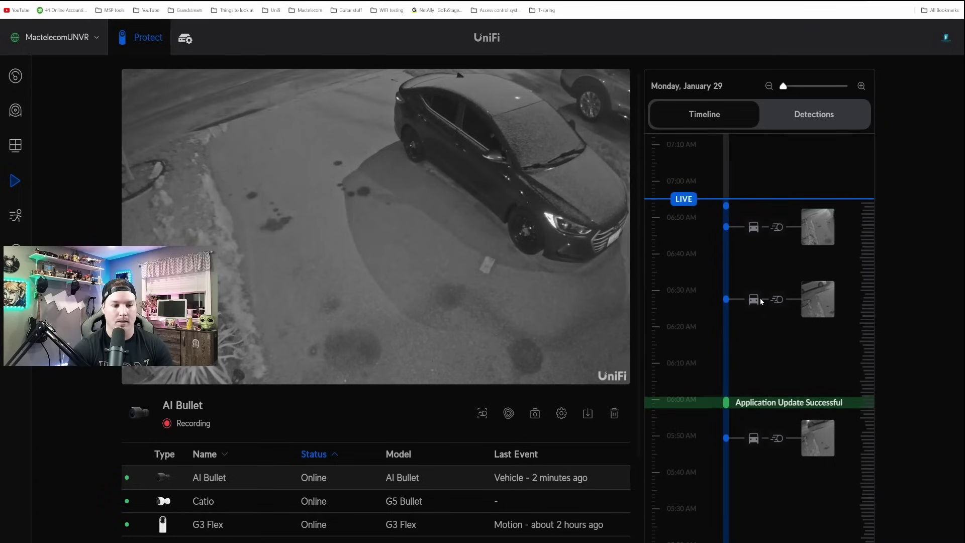
Step: Overlay the colour motion heatmap on the AI Bullet camera's driveway feed
click(508, 413)
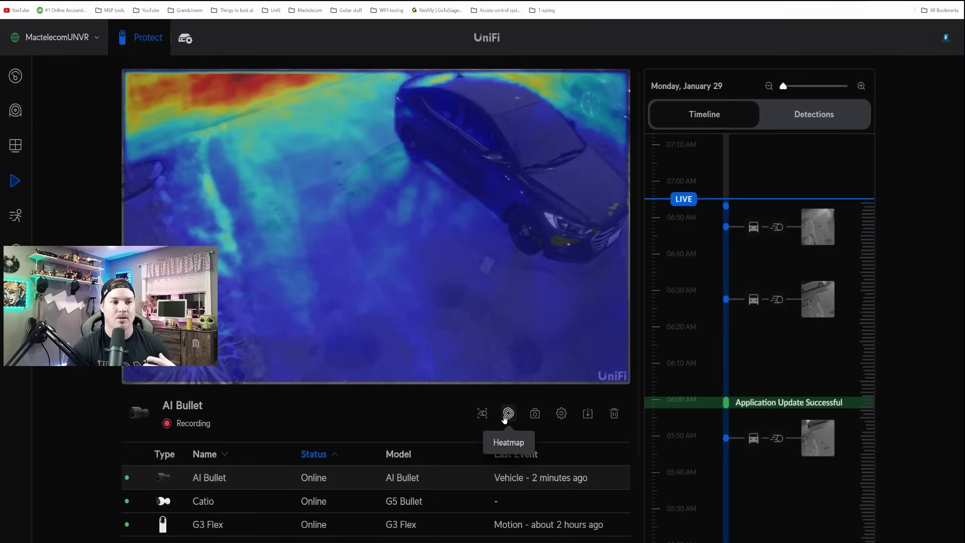